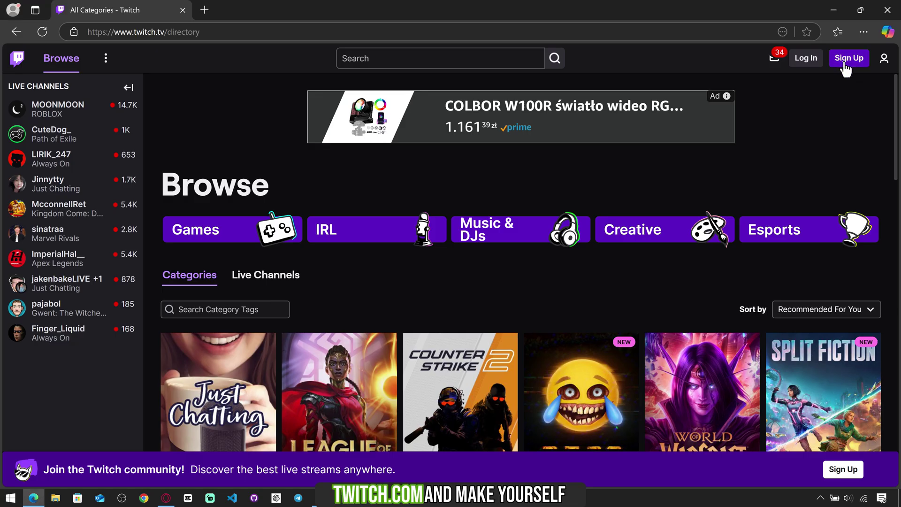
Open the Video settings page and check the 1920x1080 output resolution
click(850, 58)
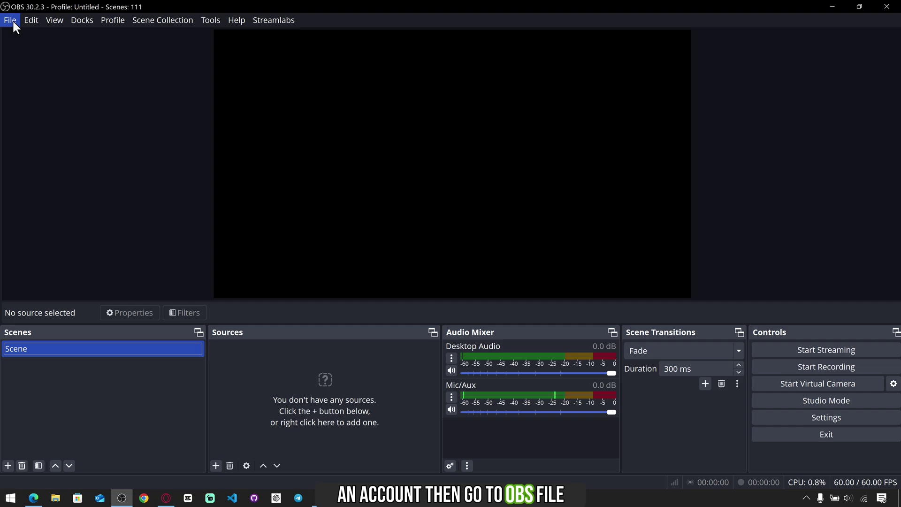
click(12, 19)
click(33, 78)
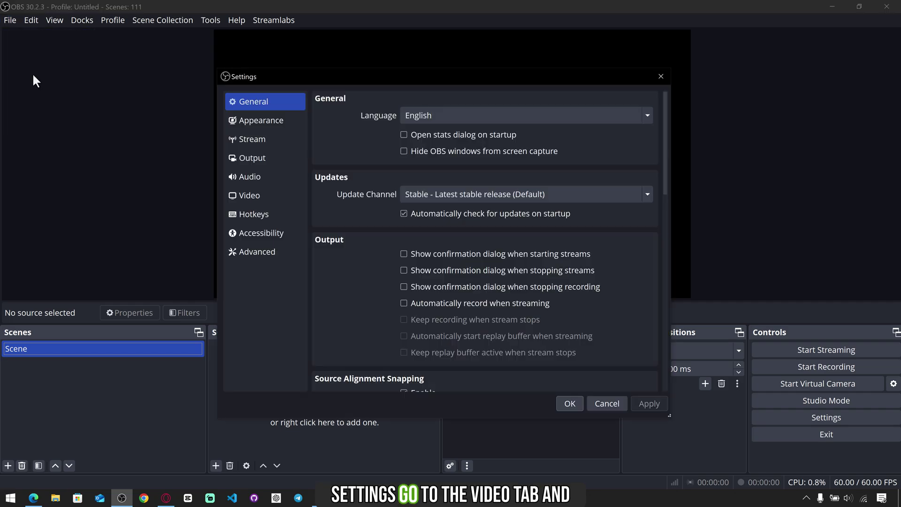
click(269, 195)
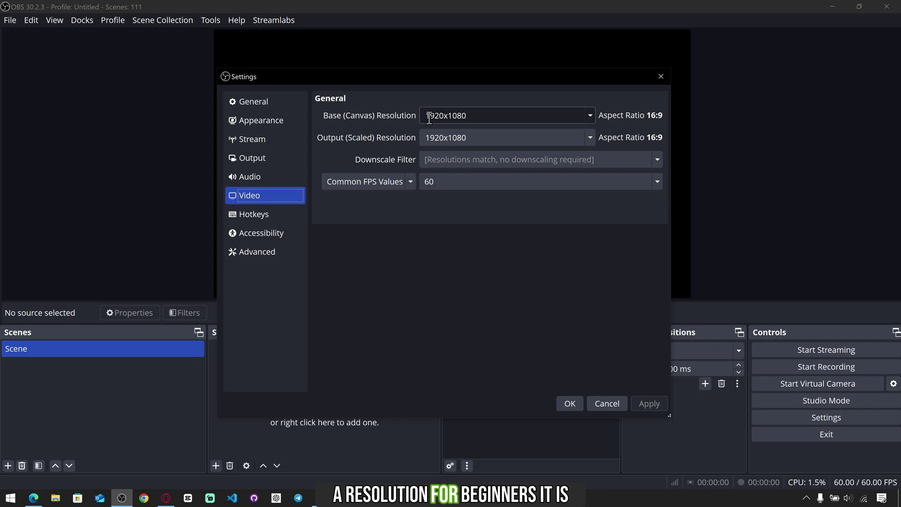
click(474, 137)
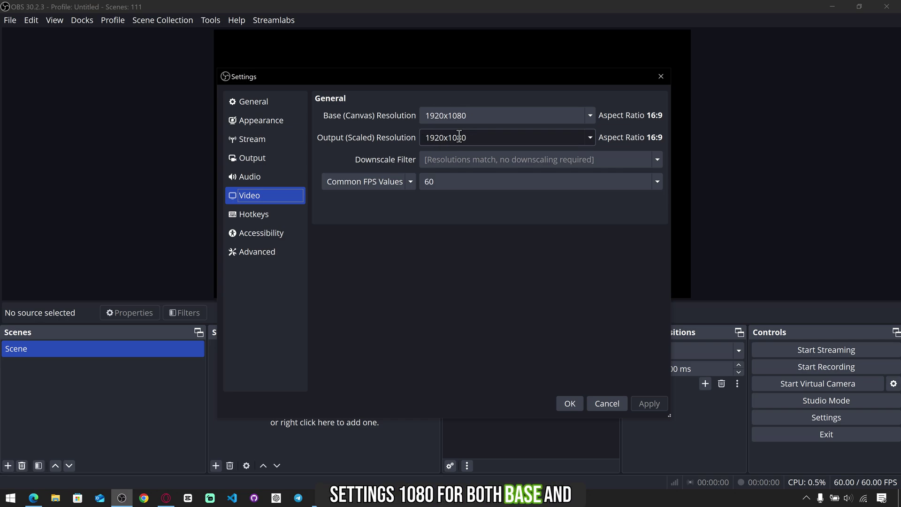
Try a 3840x2160 base resolution, review the downscale filters, then restore 1920x1080
click(589, 115)
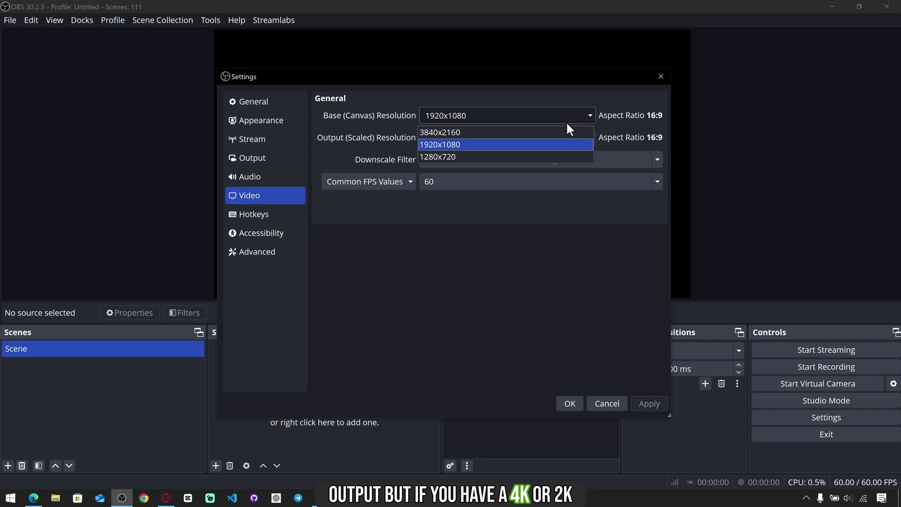
click(492, 132)
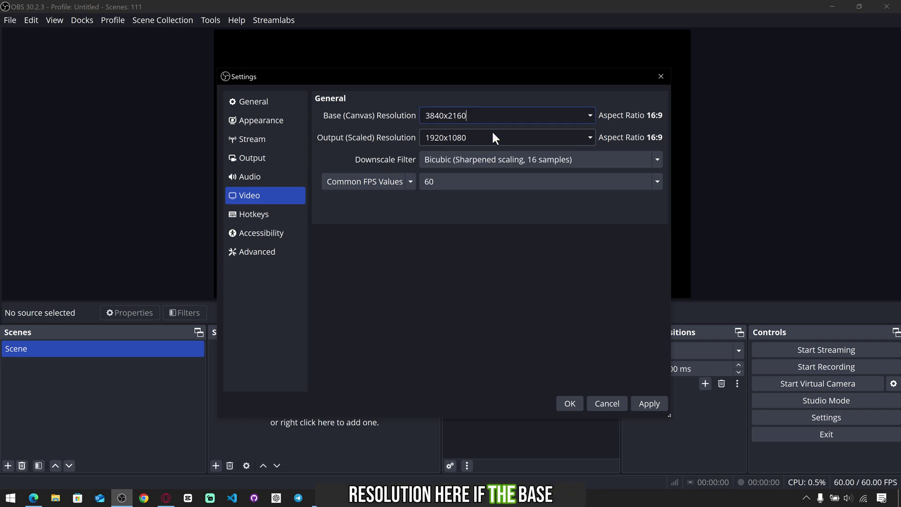
click(557, 160)
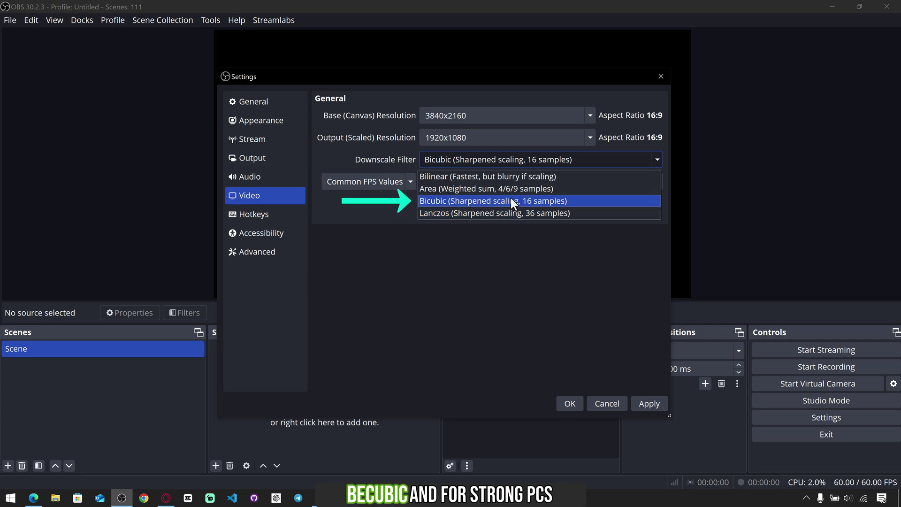
click(580, 118)
click(471, 145)
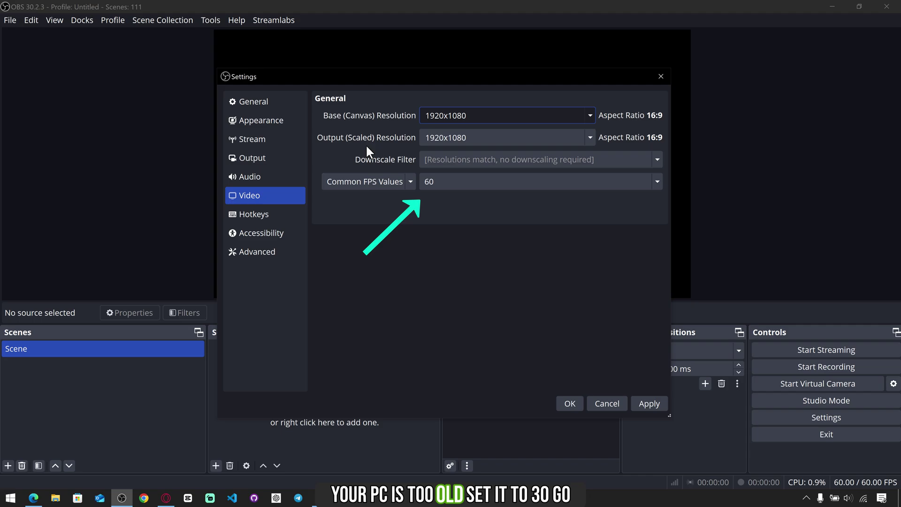
On the Output page, keep Advanced output mode and the NVIDIA NVENC H.264 encoder
click(250, 158)
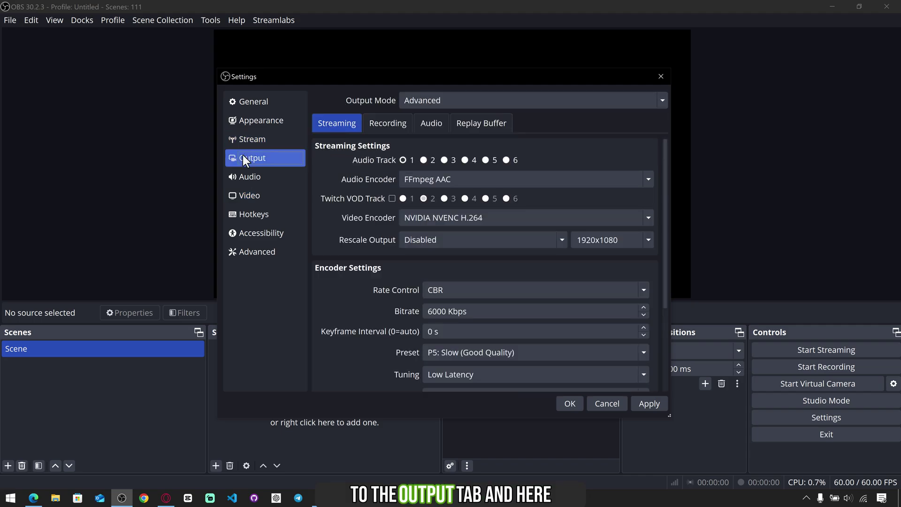
click(426, 99)
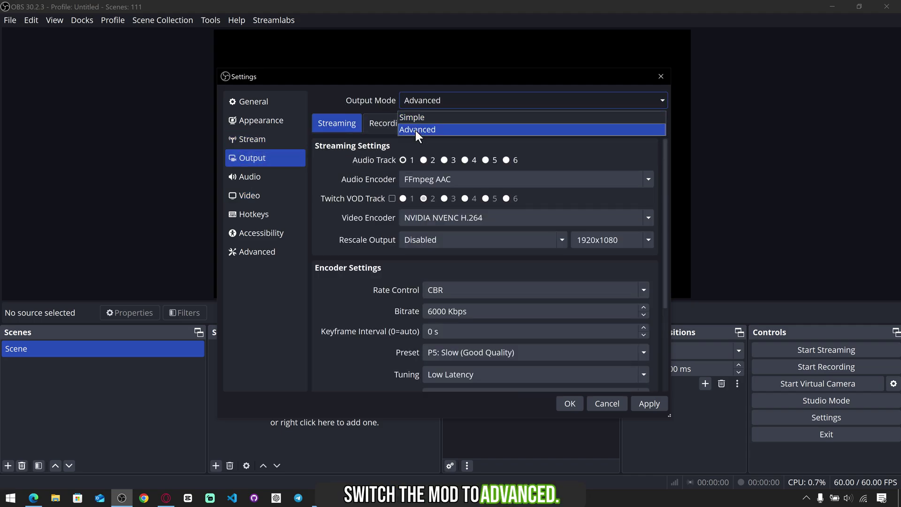
click(416, 126)
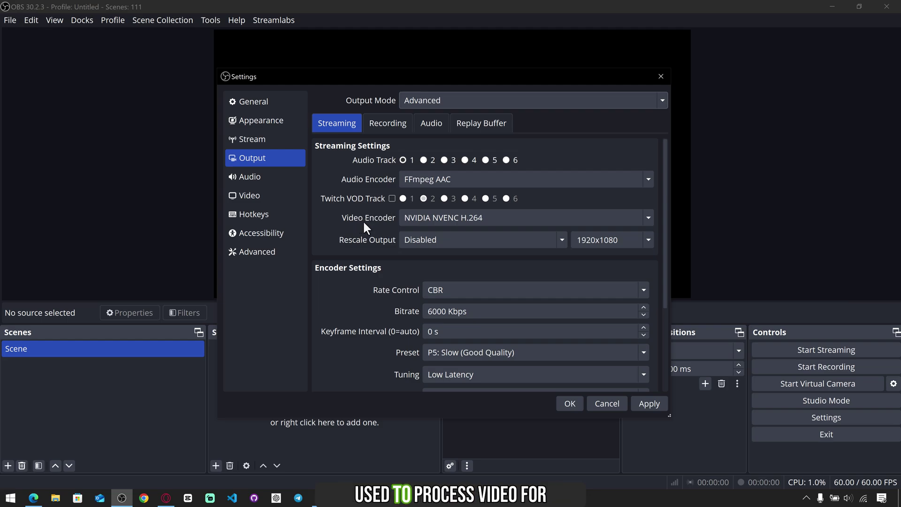
click(446, 219)
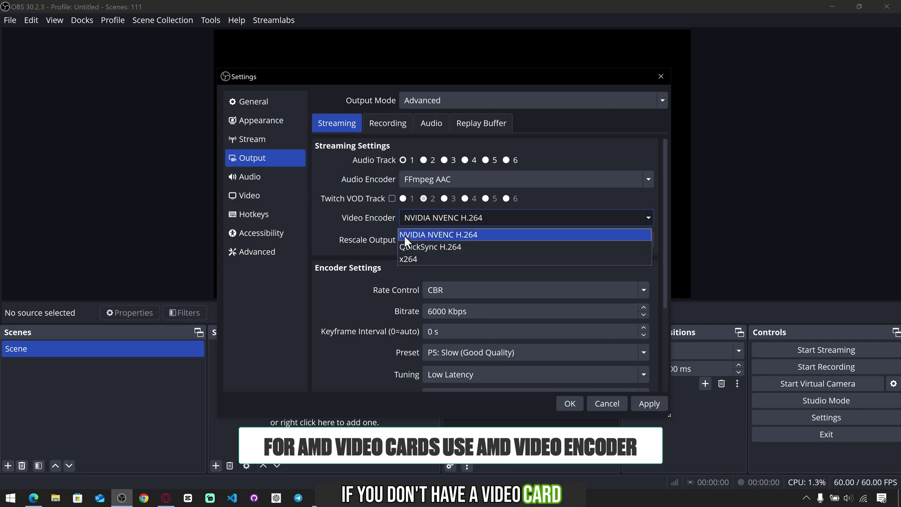
click(452, 235)
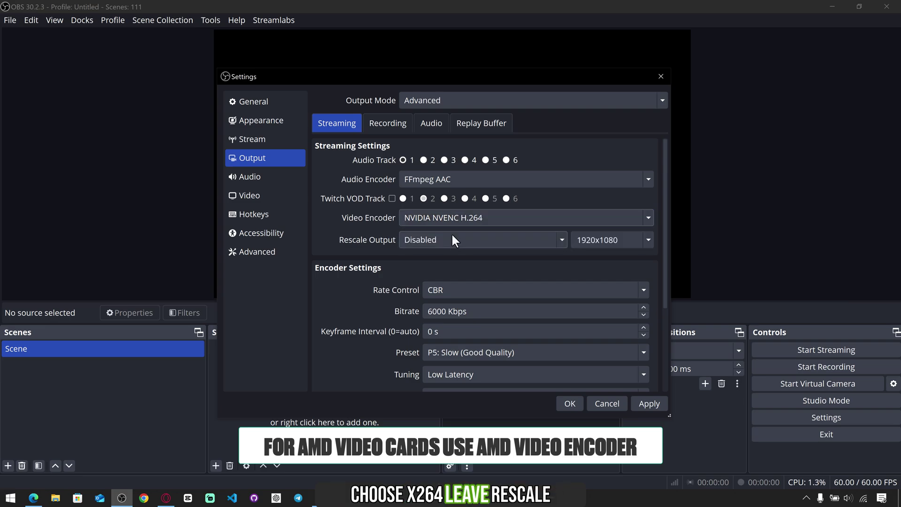
scroll(661, 281, down, 2)
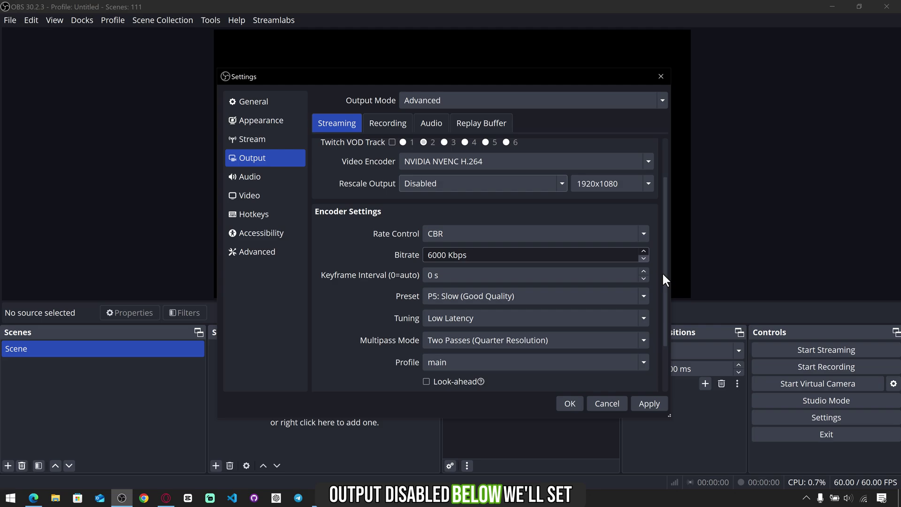
scroll(662, 296, down, 2)
scroll(661, 310, down, 2)
scroll(661, 324, down, 1)
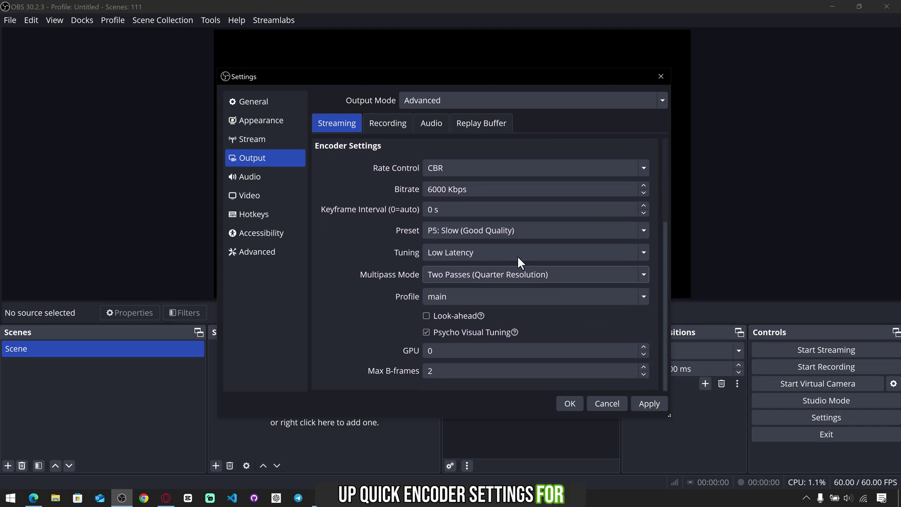
Keep CBR at 6000 Kbps, and set a 2 s keyframe interval and the P6: Slower preset
click(472, 167)
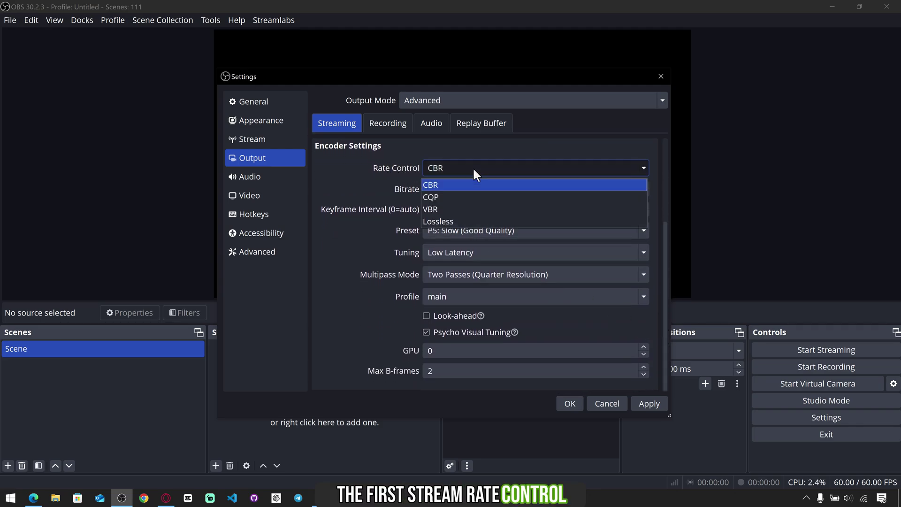
click(484, 189)
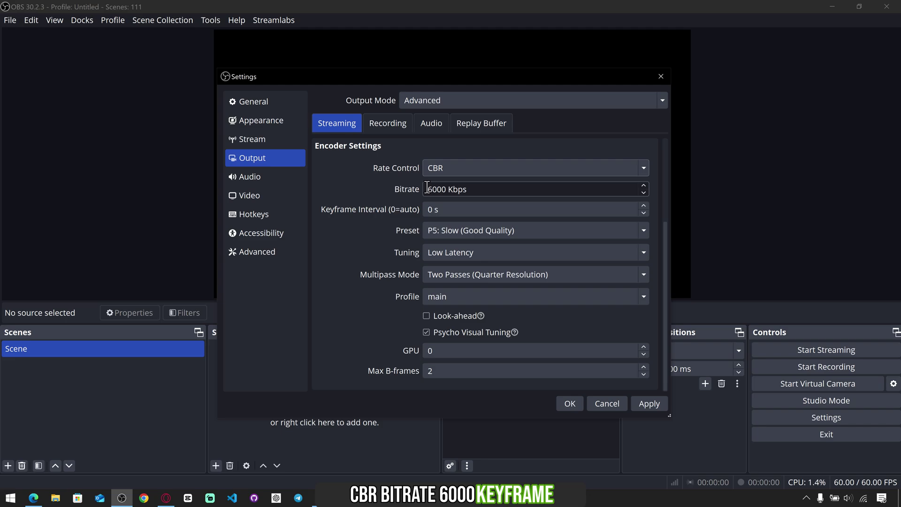
drag(465, 208, 415, 210)
text(2)
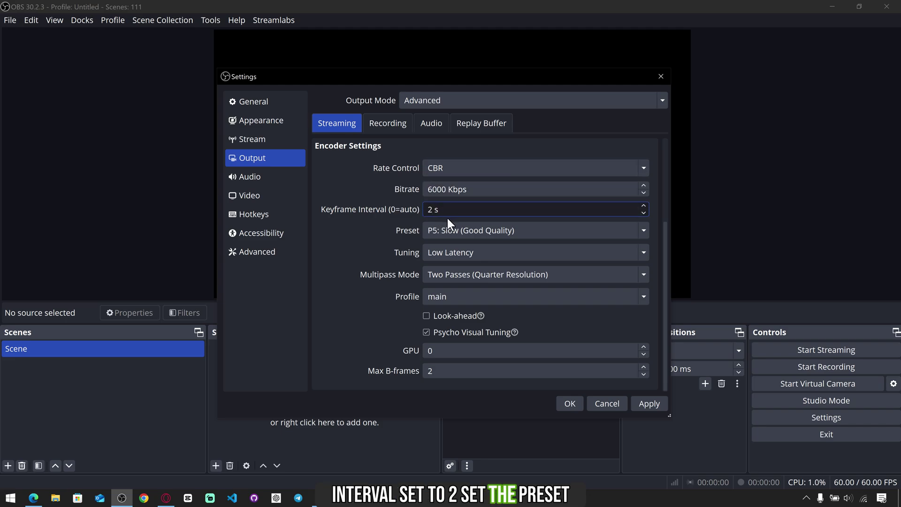
click(402, 228)
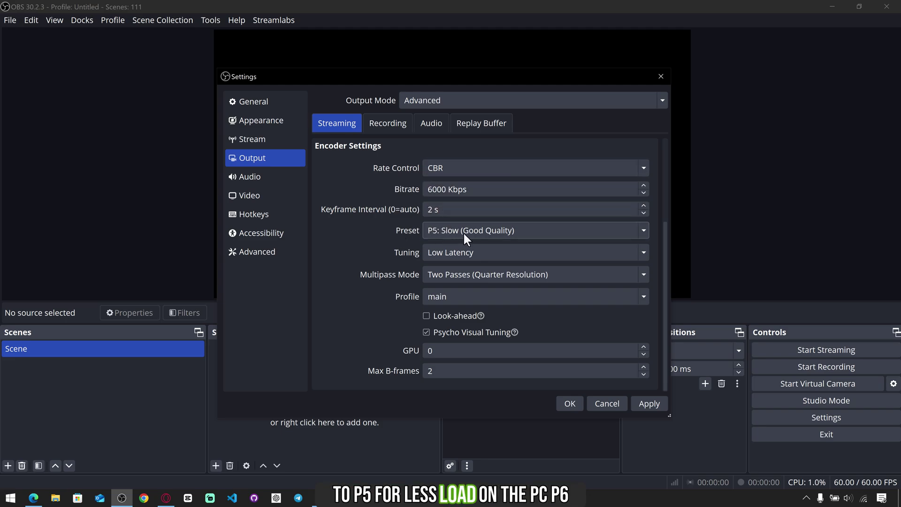
click(465, 233)
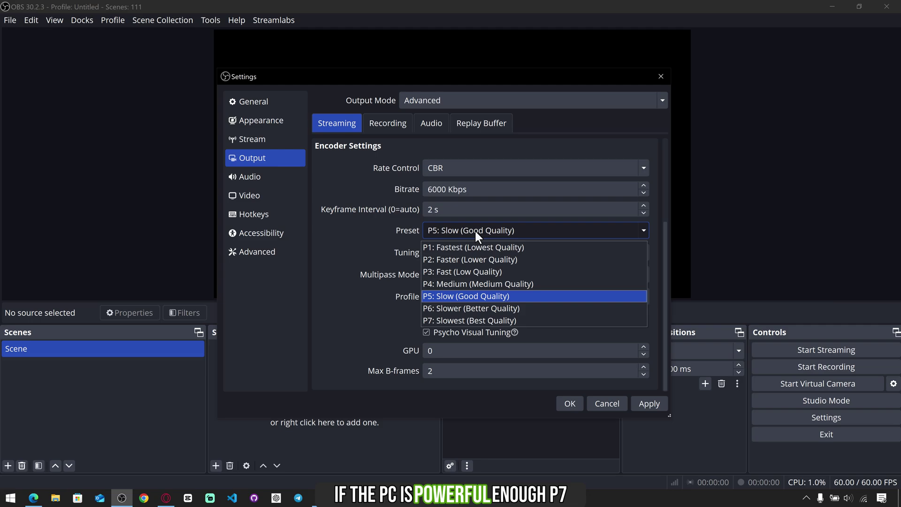
click(459, 308)
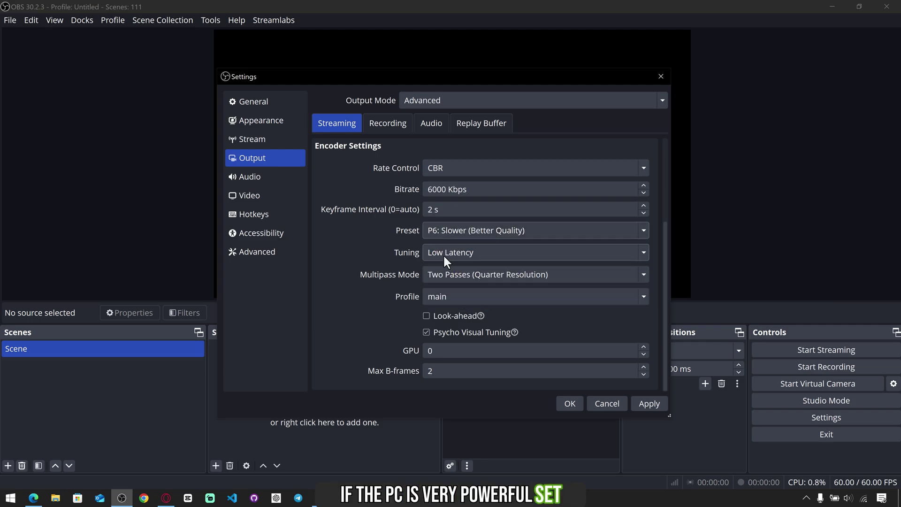
Set High Quality tuning, two-pass quarter-resolution multipass, high profile, and GPU 0
click(451, 252)
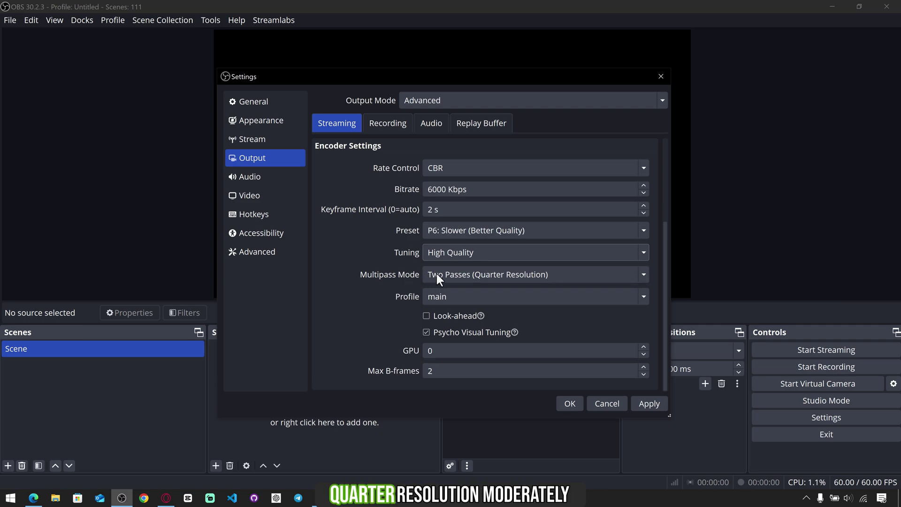
click(463, 273)
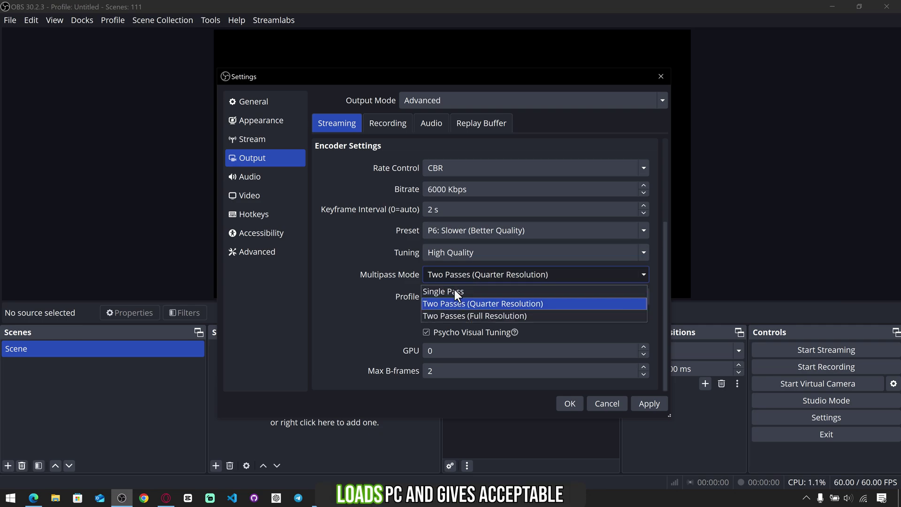
click(486, 302)
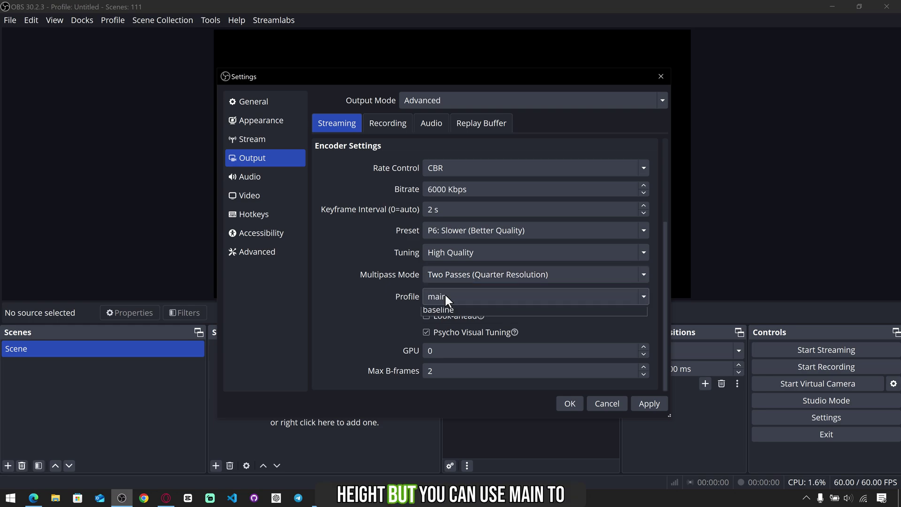
click(444, 296)
click(445, 314)
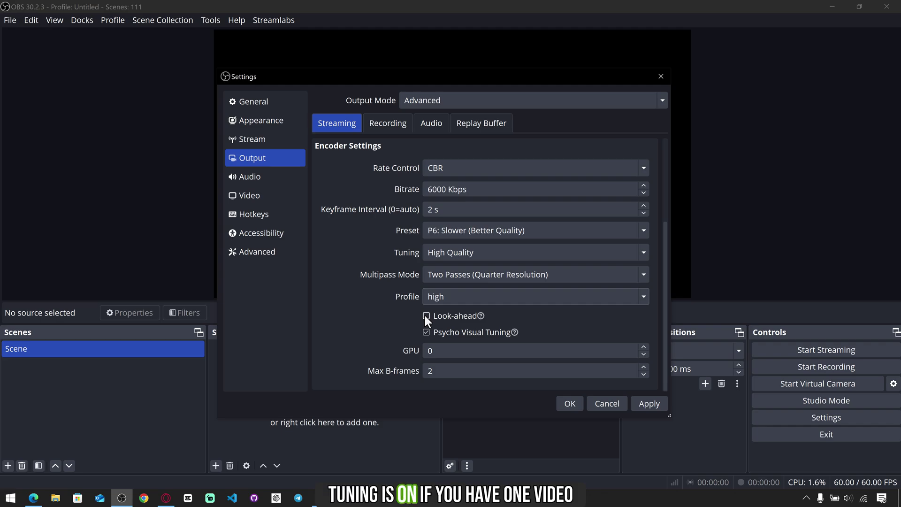
click(431, 349)
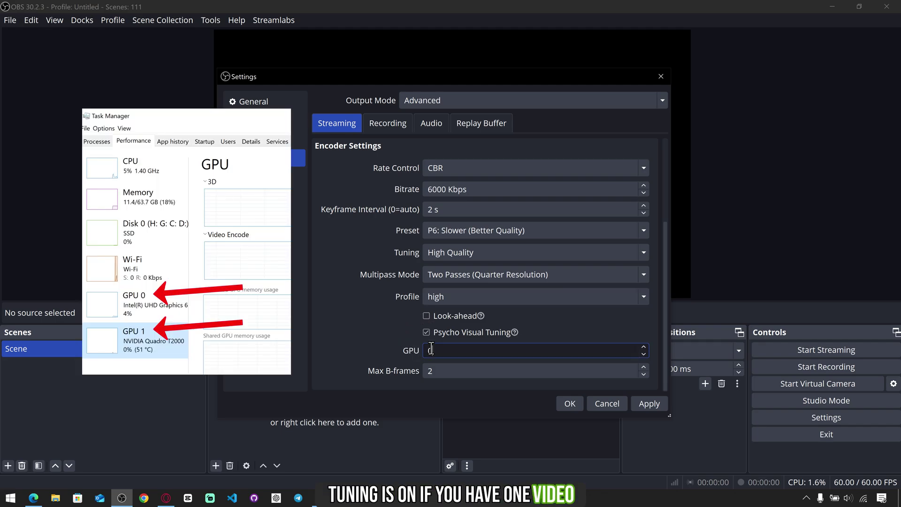
click(408, 359)
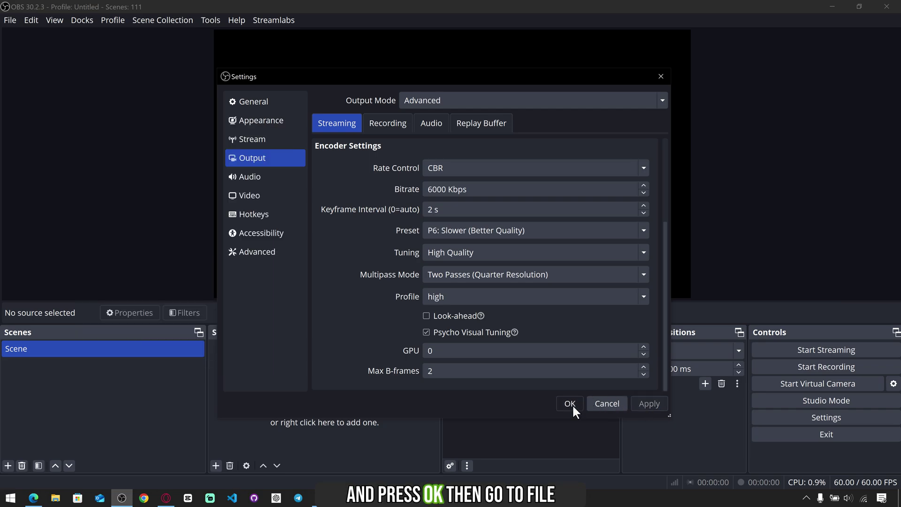
Save the encoder settings, then reopen Settings on the Audio page
click(572, 404)
click(10, 20)
click(22, 71)
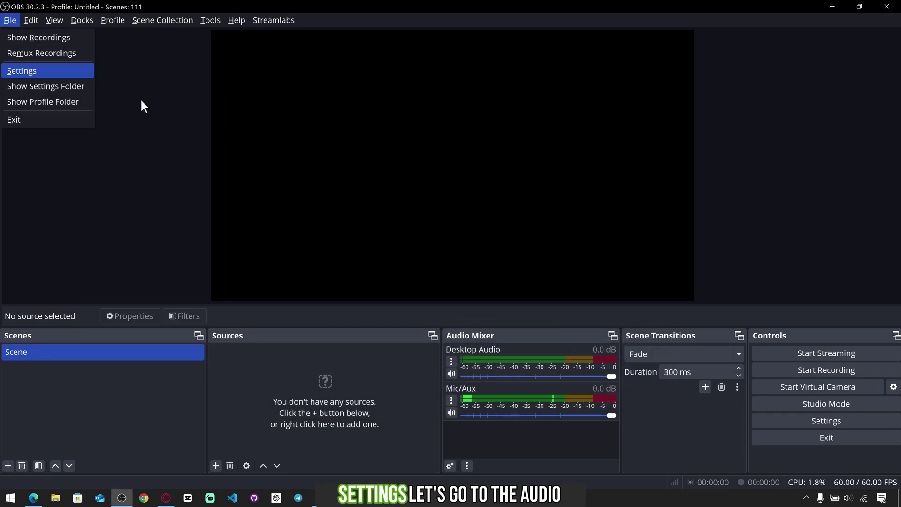
click(250, 176)
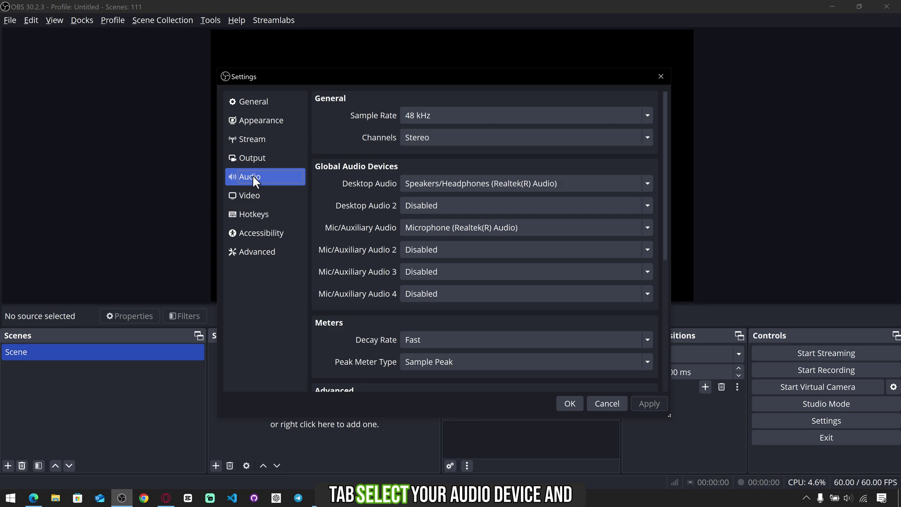
Choose Realtek speakers/headphones and the Realtek microphone, confirm, and test the mic slider
click(434, 181)
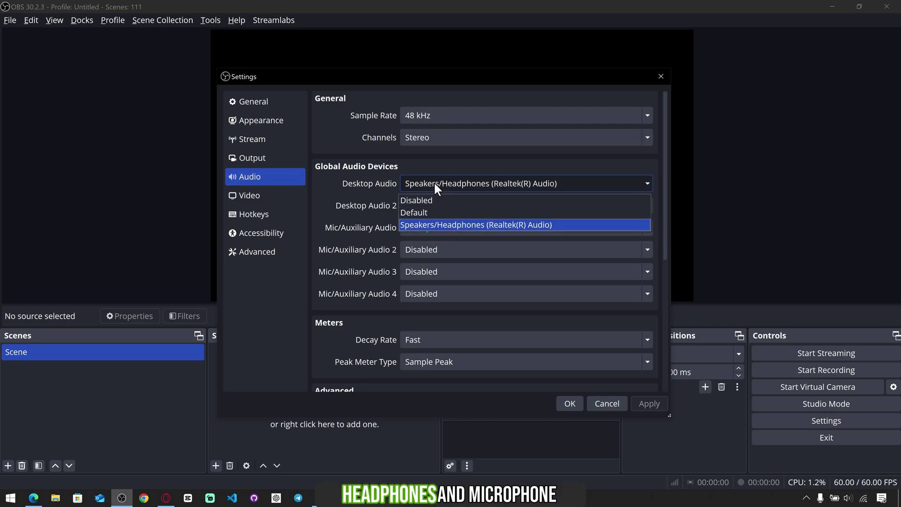
click(427, 224)
click(426, 226)
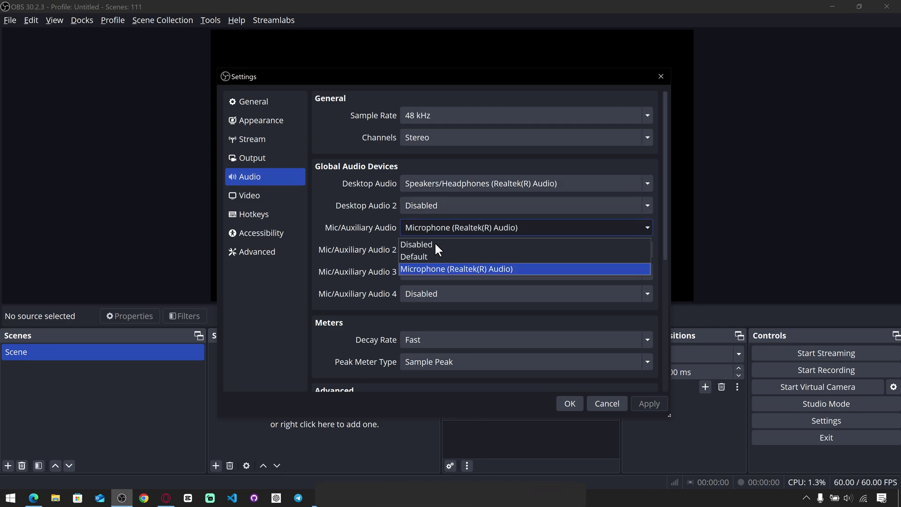
click(445, 269)
click(569, 404)
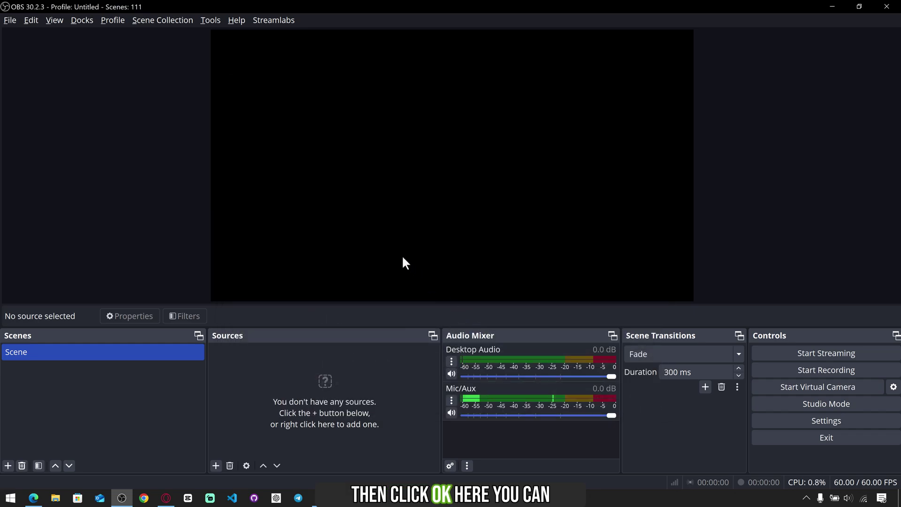
mouse_move(612, 416)
mouse_down()
mouse_move(507, 419)
mouse_move(610, 416)
mouse_up()
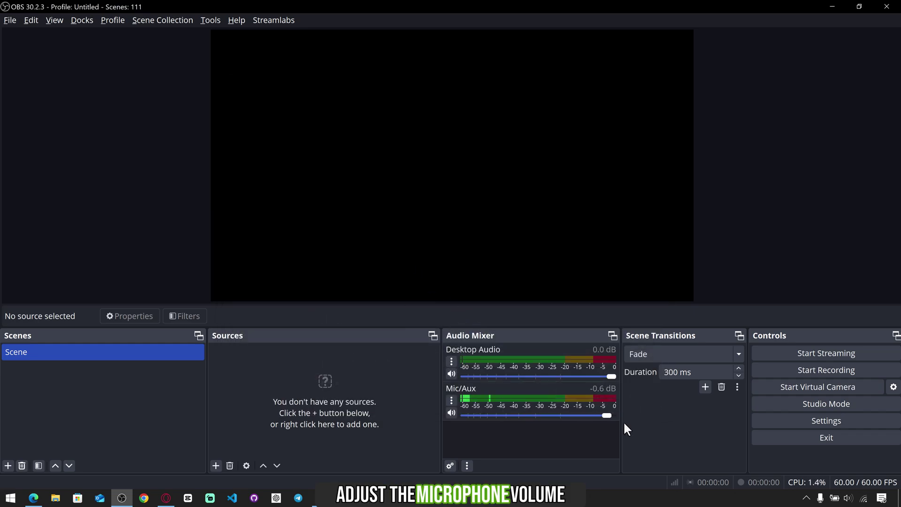
Reopen Settings on the Stream page and connect the Twitch account
click(10, 19)
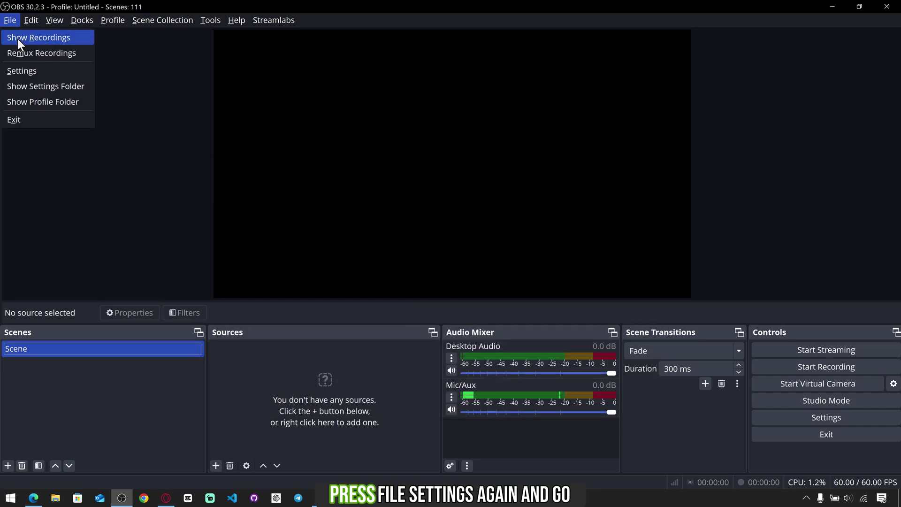
click(24, 71)
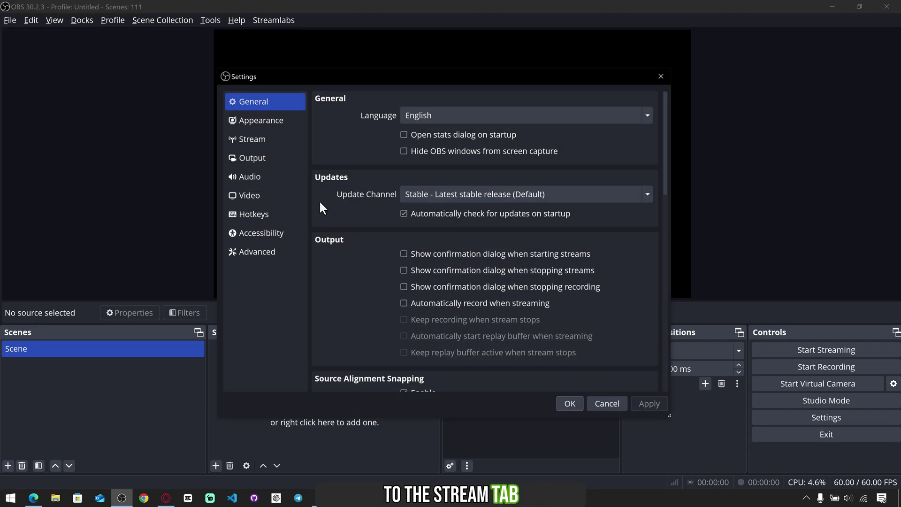
click(257, 140)
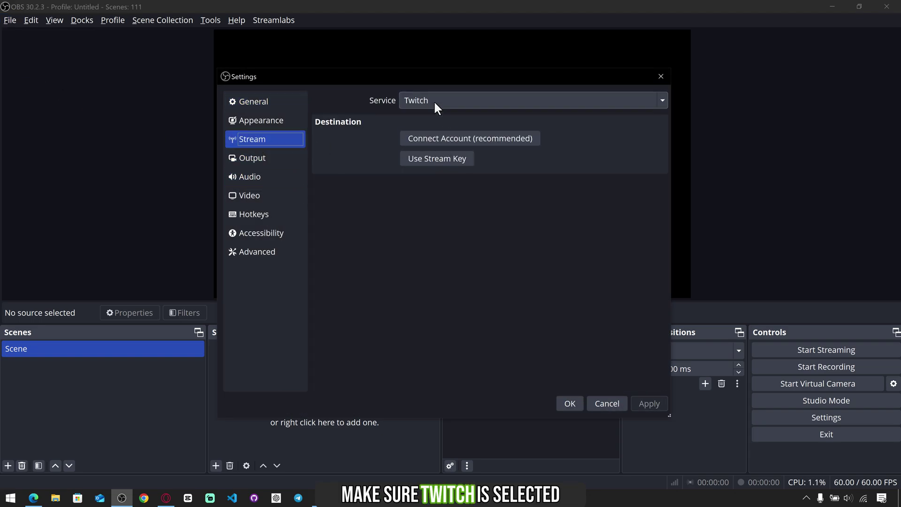
click(458, 138)
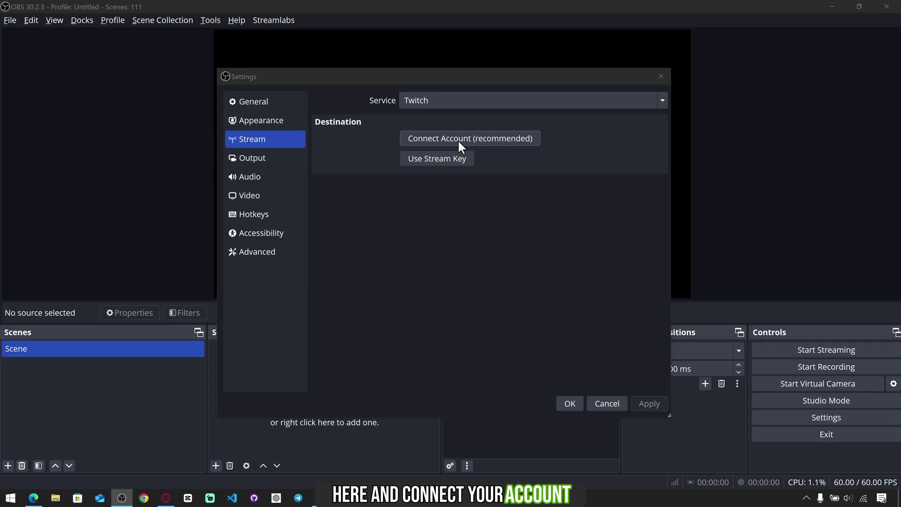
click(415, 310)
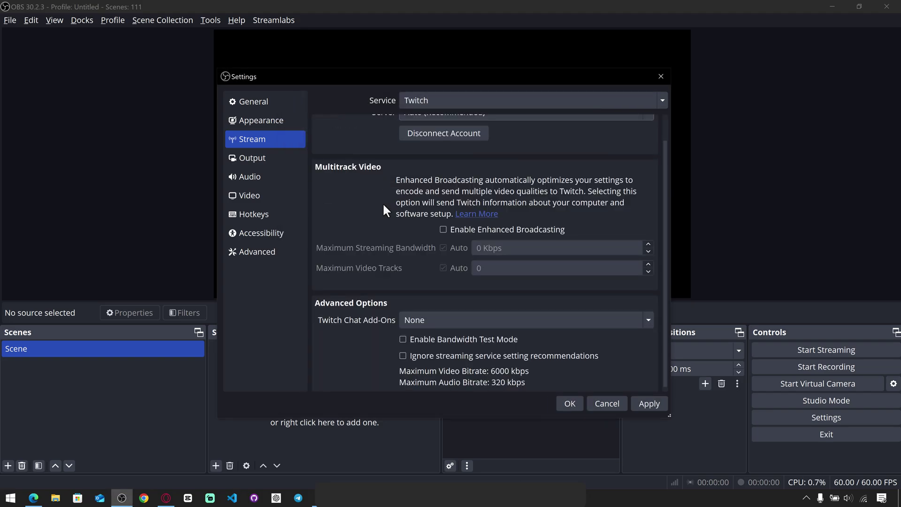
scroll(382, 202, down, 1)
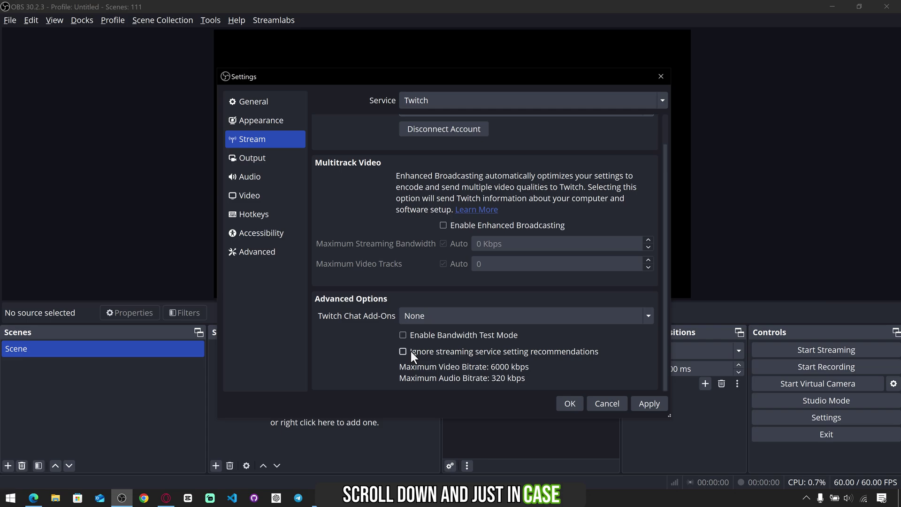
Ignore the streaming service setting recommendations, accept the warning, and apply
click(411, 353)
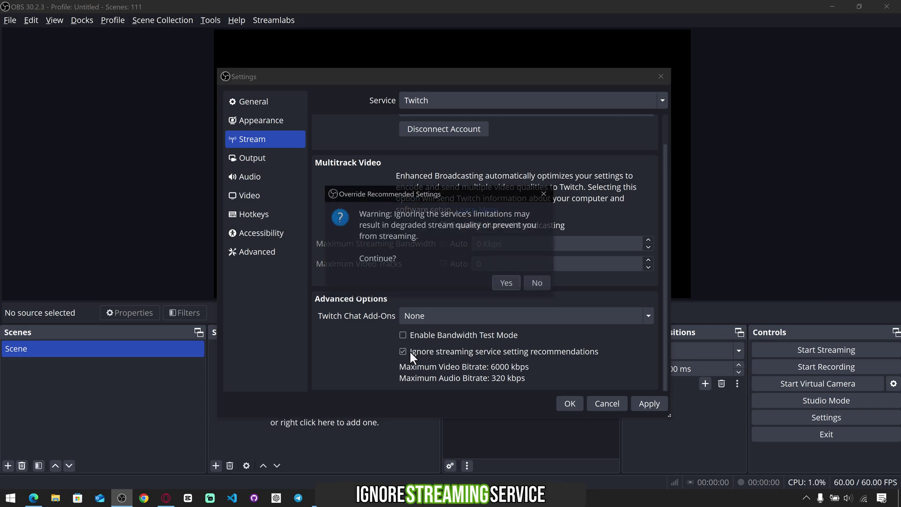
click(505, 282)
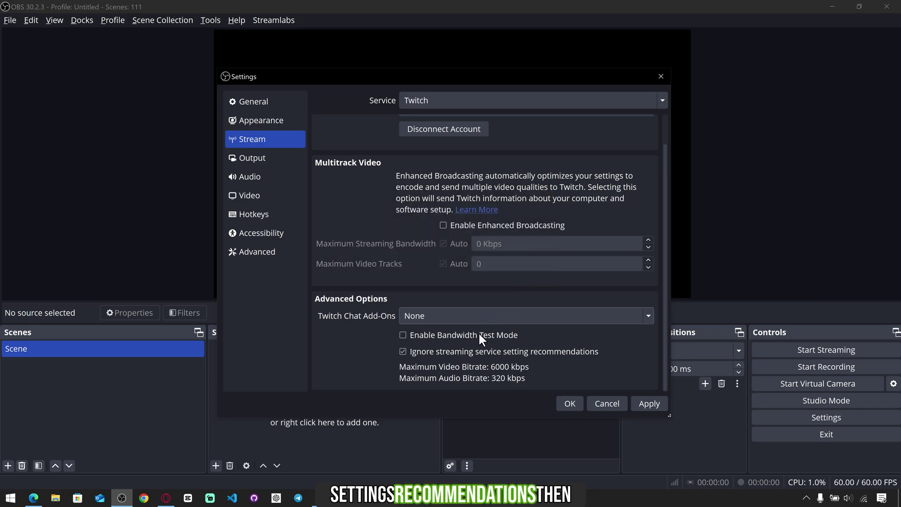
click(649, 403)
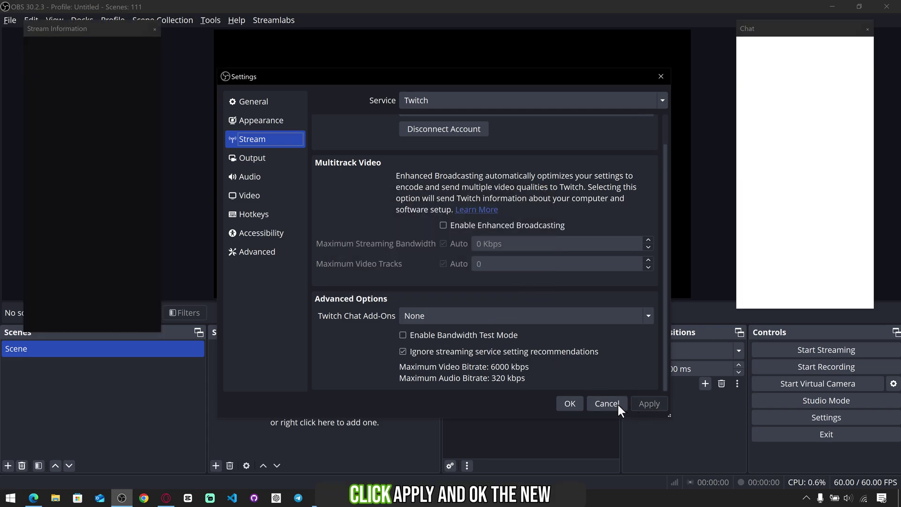
Dock the chat, then set title 'LETS GO!', notification 'GO YOUR FIRST LIVE STREAM!', category IRL
click(570, 403)
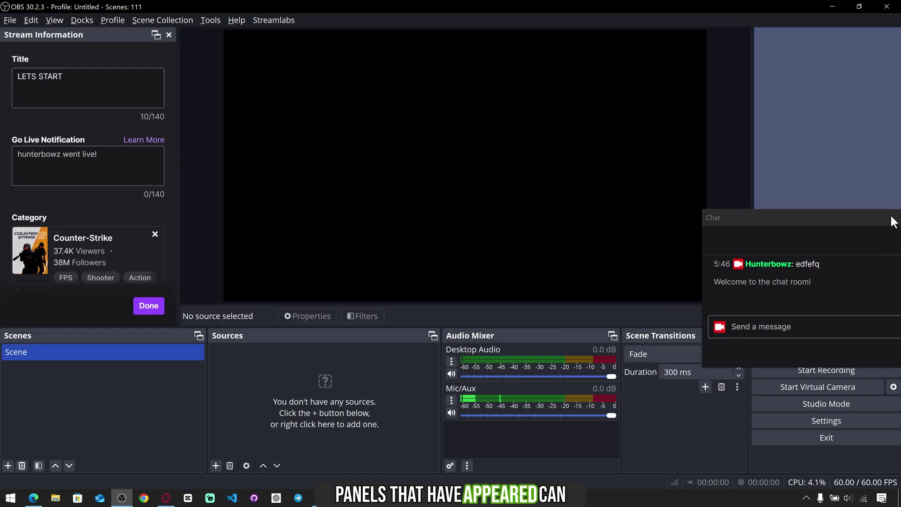
drag(893, 222, 884, 141)
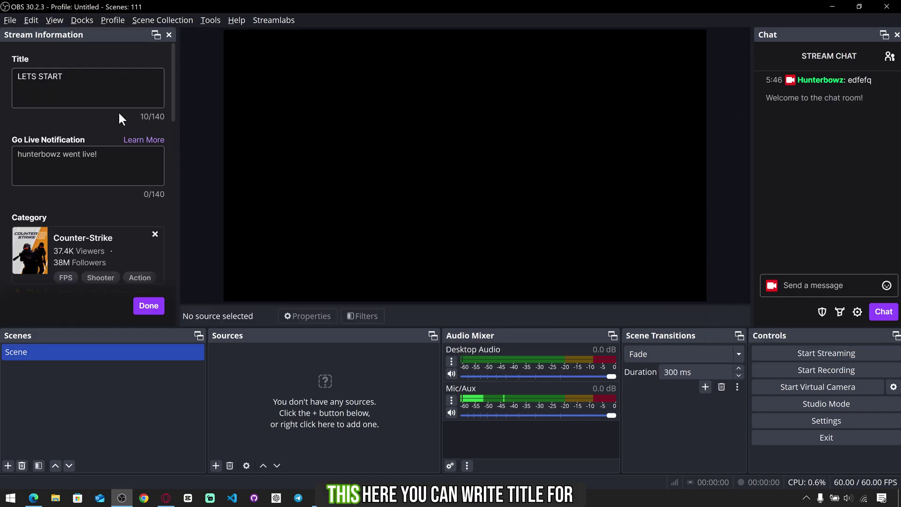
triple_click(85, 76)
text(LETS GO!)
click(110, 159)
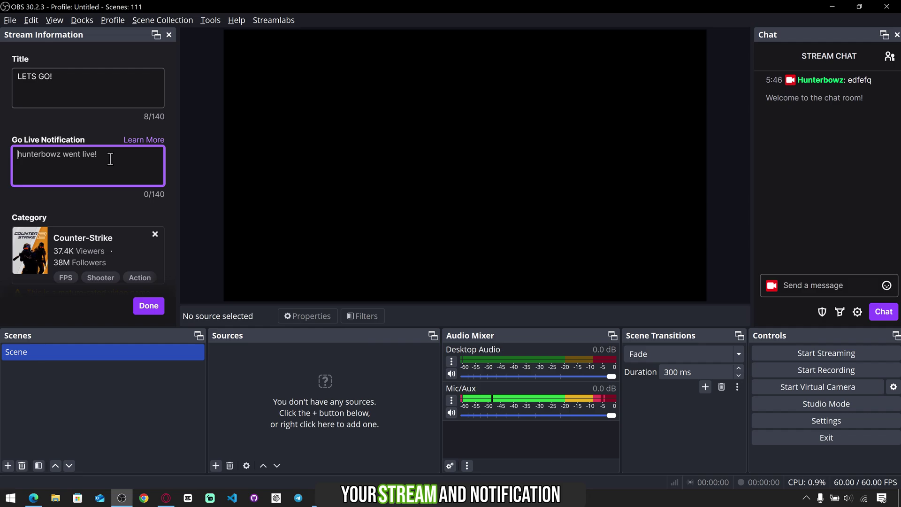
text(GO YOUR FIRST LIVE STREAM!)
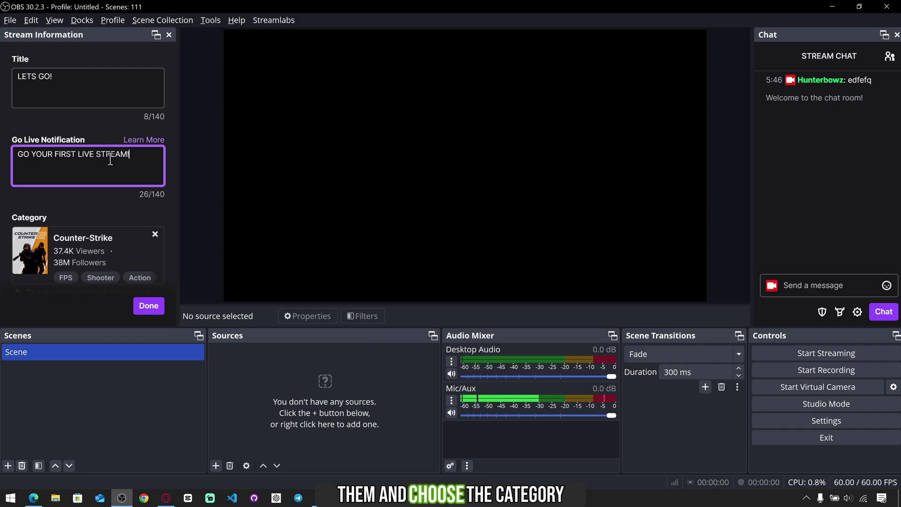
click(155, 234)
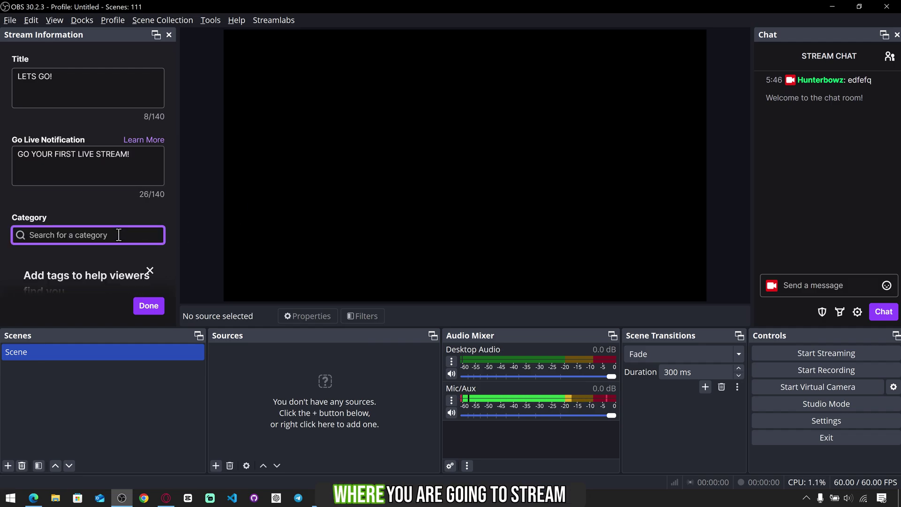
text(IRL)
click(59, 268)
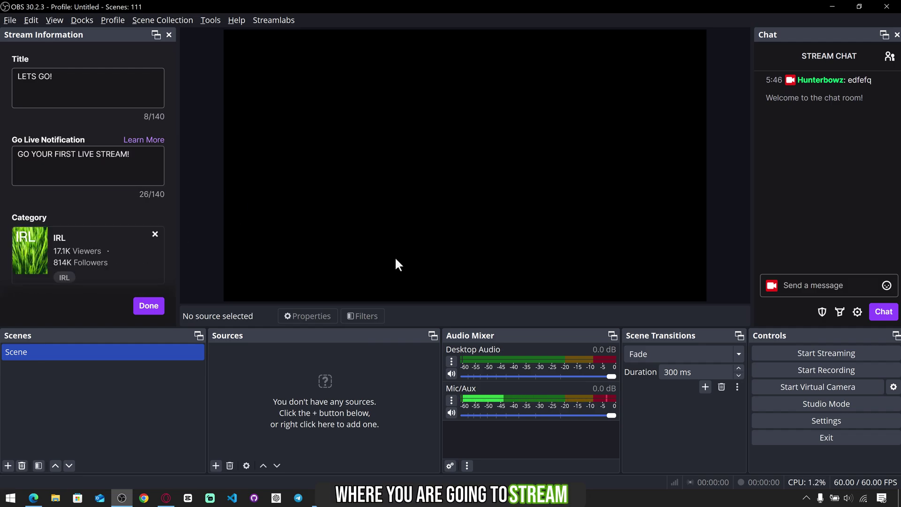
Add a Display Capture source of the primary monitor
right_click(285, 355)
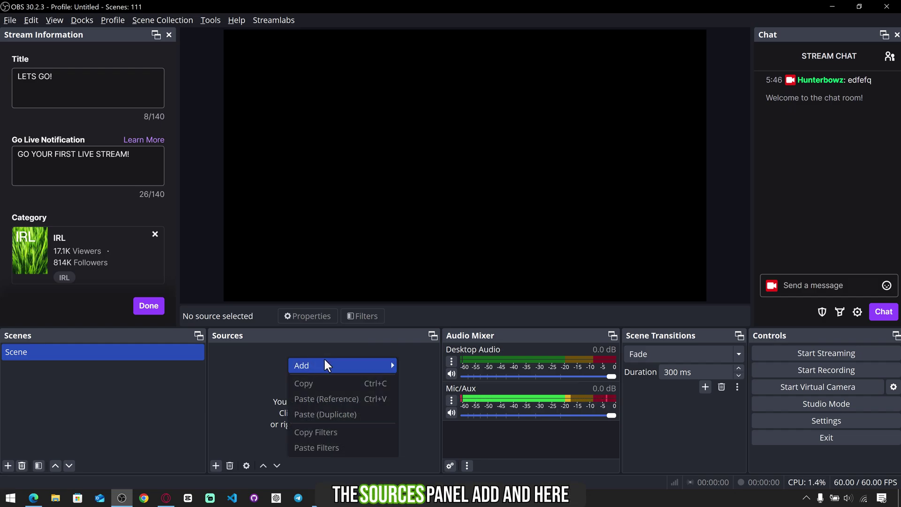
mouse_move(338, 365)
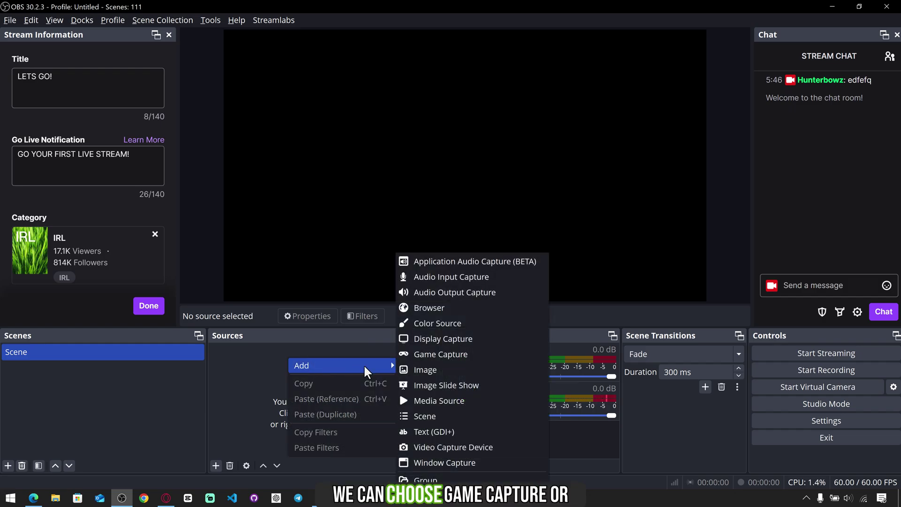
click(455, 342)
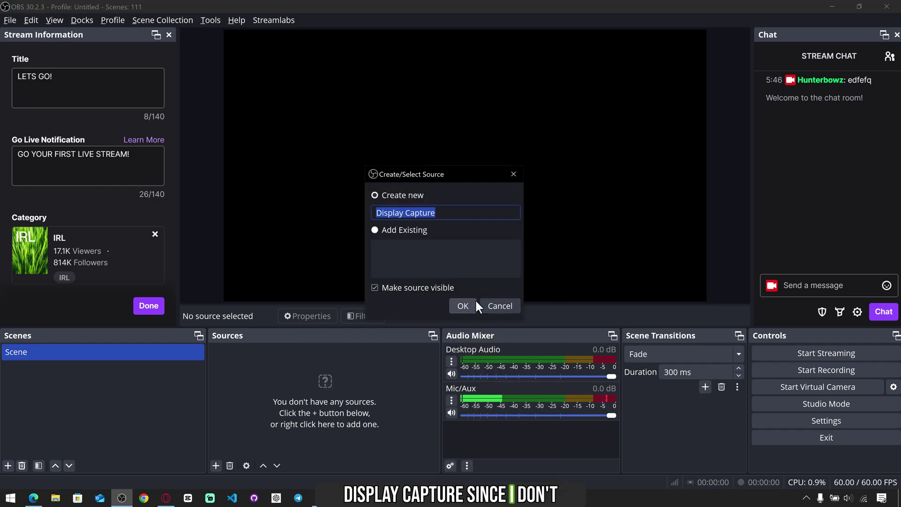
click(466, 307)
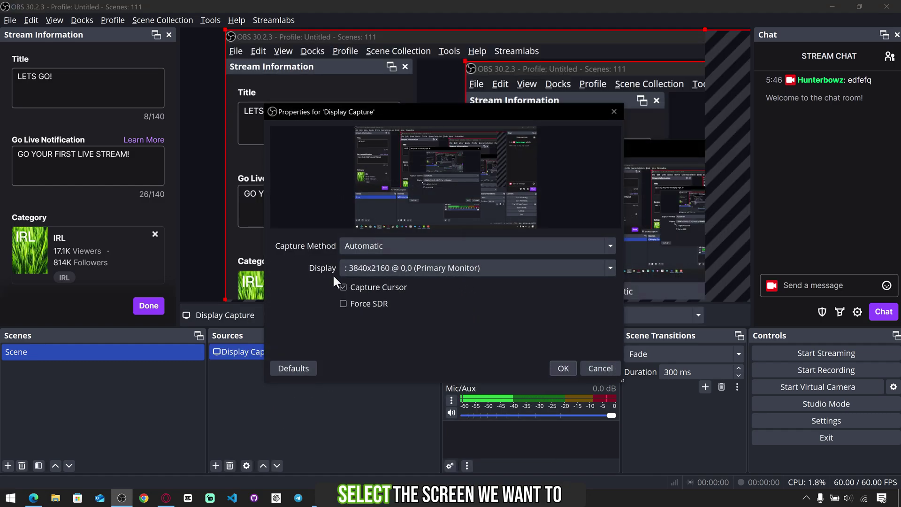
click(563, 366)
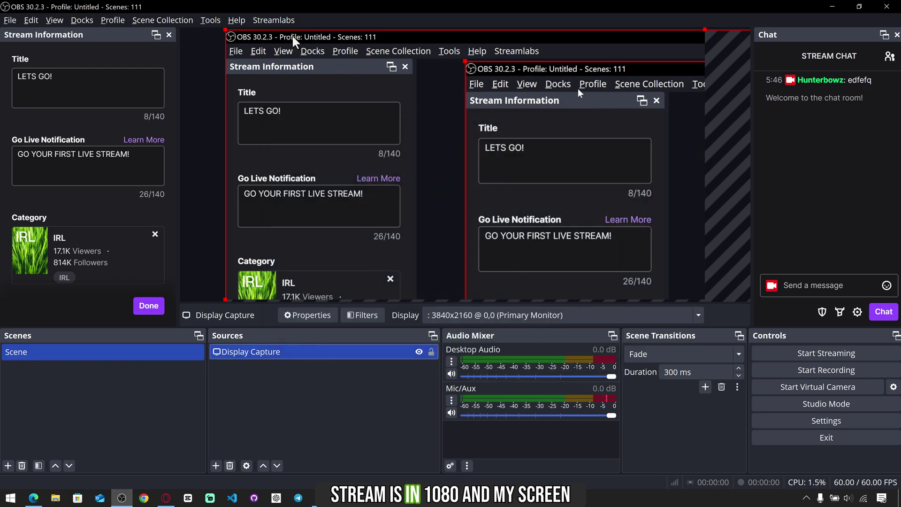
Scale the capture to fit the canvas and start streaming to Twitch
mouse_move(224, 30)
mouse_down()
mouse_move(401, 207)
mouse_move(633, 296)
mouse_up()
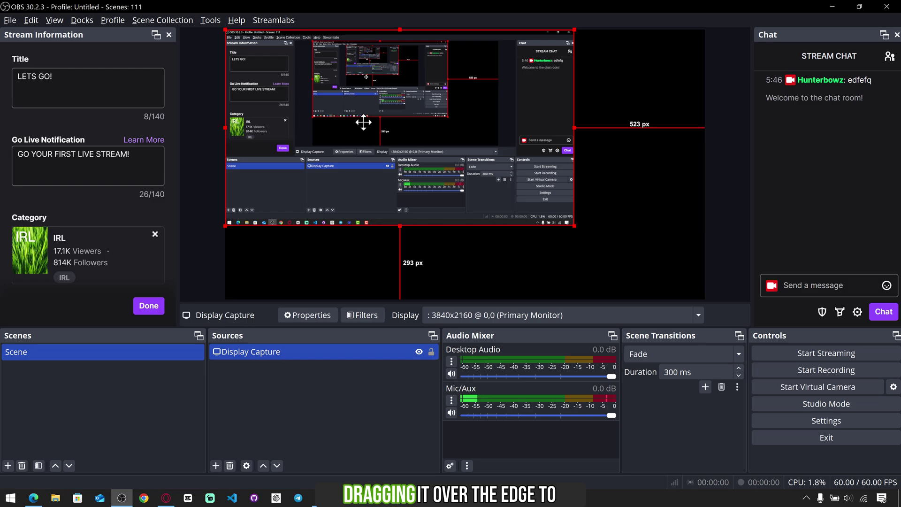
click(365, 391)
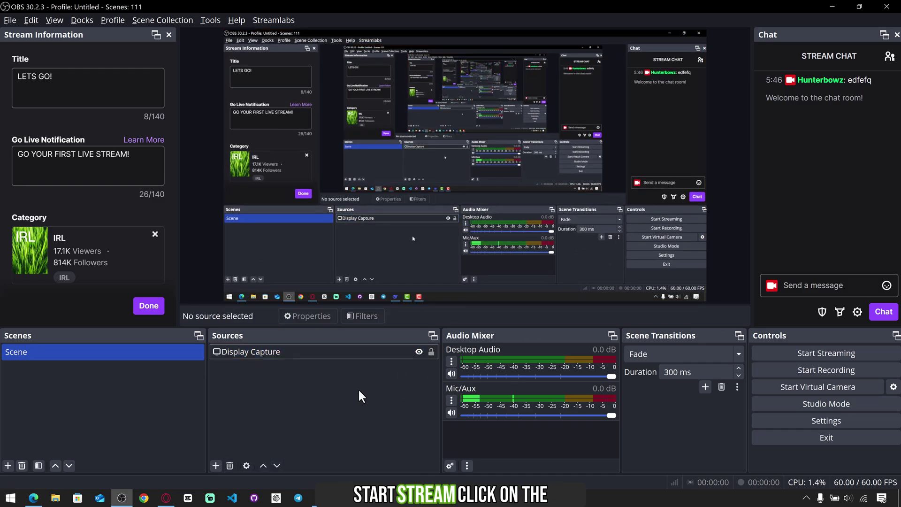
click(795, 357)
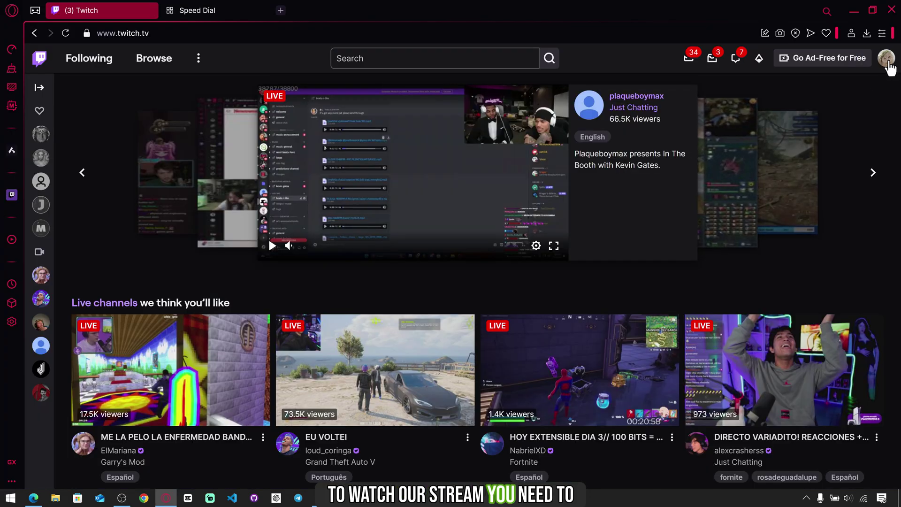
Open your own channel page from the Twitch account menu
click(887, 60)
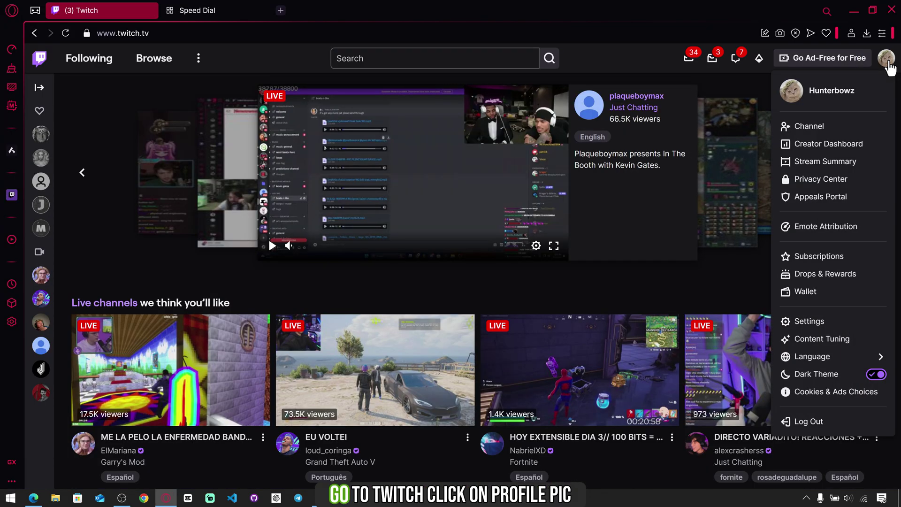
click(809, 127)
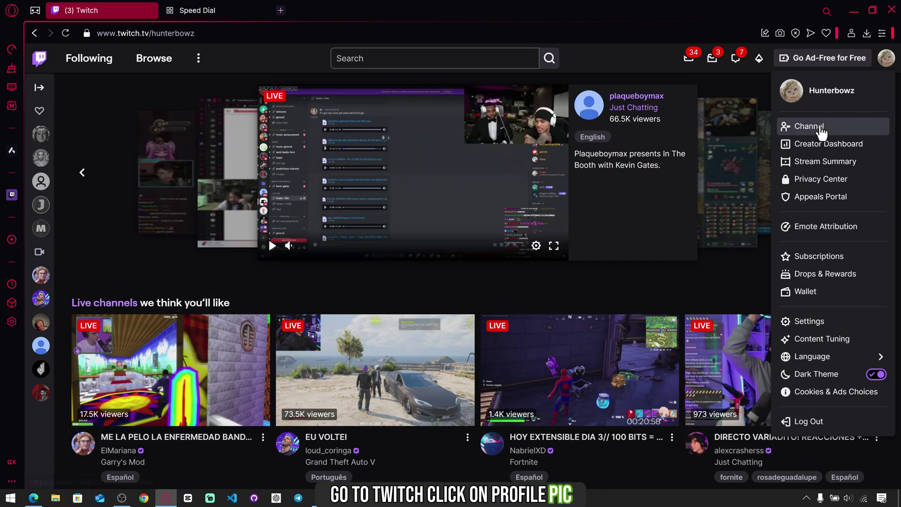